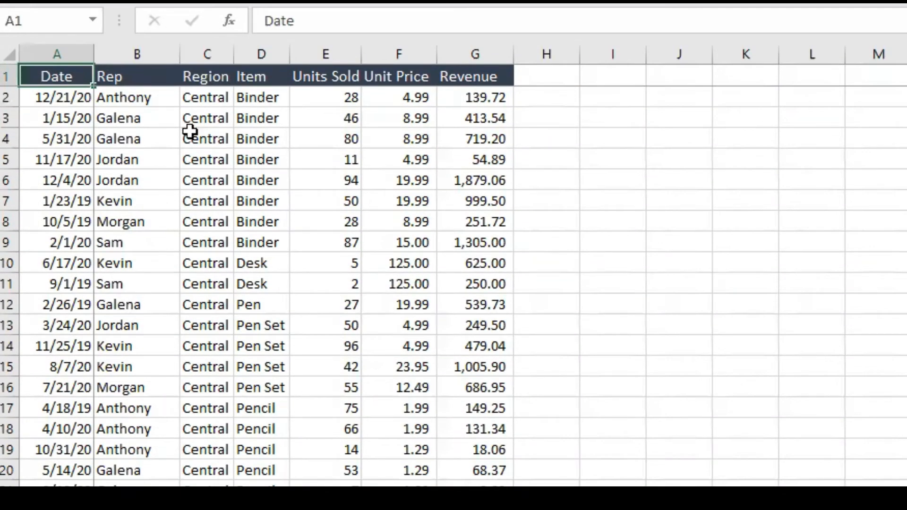
Review the sales records in columns A to G, including the Region and Item entries, down to the end of the table
{"action": "left_click_drag", "start_coordinate": [211, 92], "coordinate": [227, 334]}
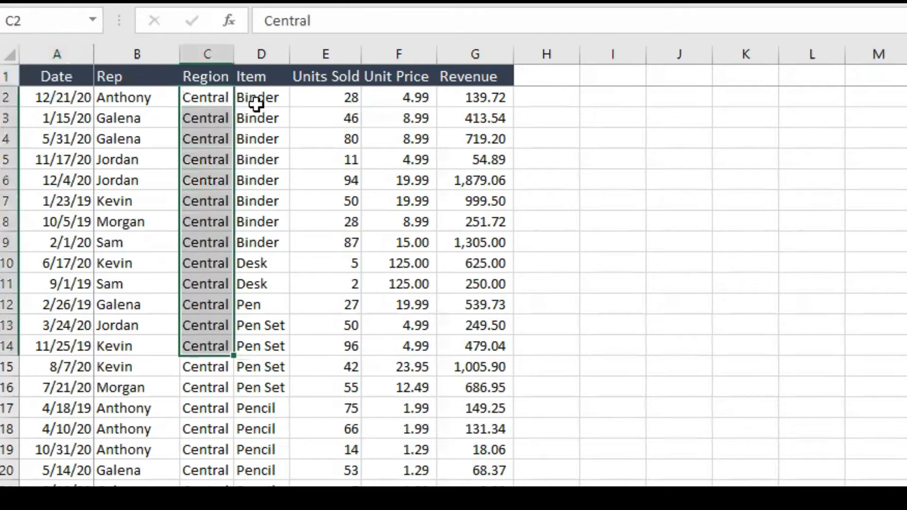
{"action": "left_click_drag", "start_coordinate": [257, 99], "coordinate": [246, 350]}
{"action": "left_click", "coordinate": [223, 325]}
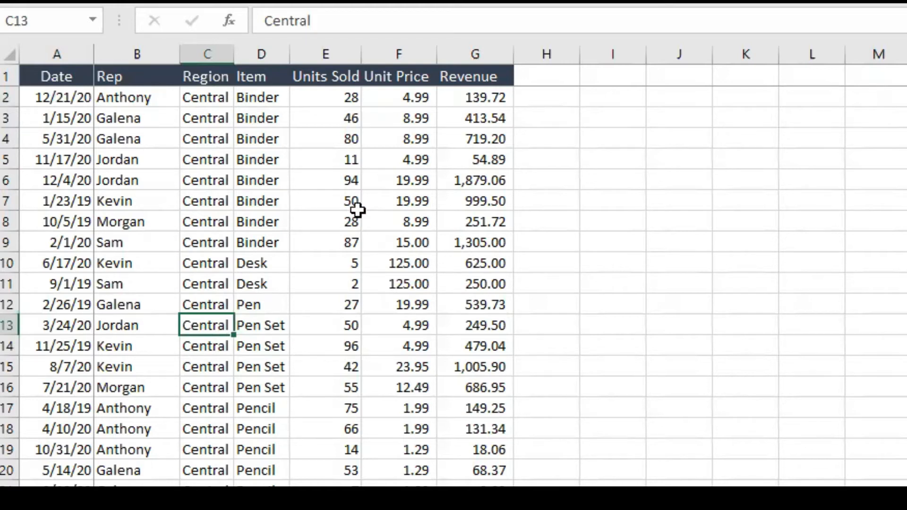
{"action": "left_click", "coordinate": [46, 78]}
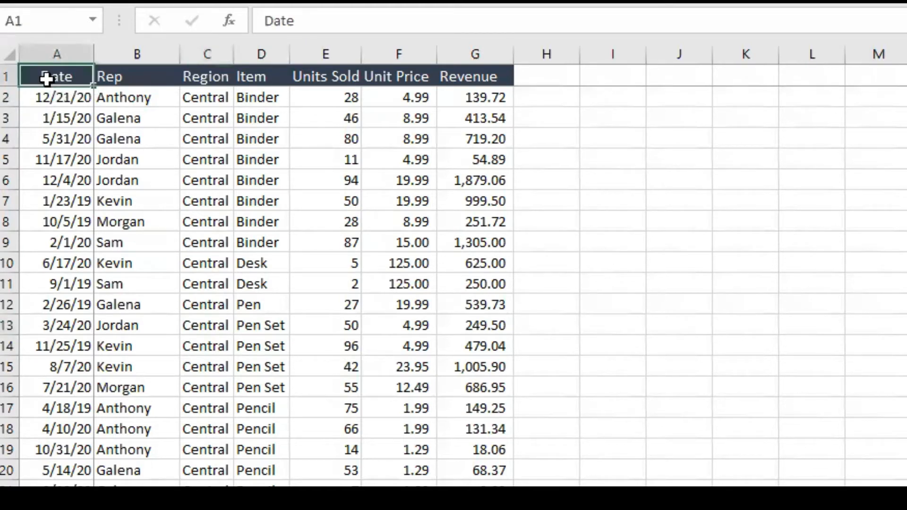
{"action": "key", "text": "ctrl+shift+End"}
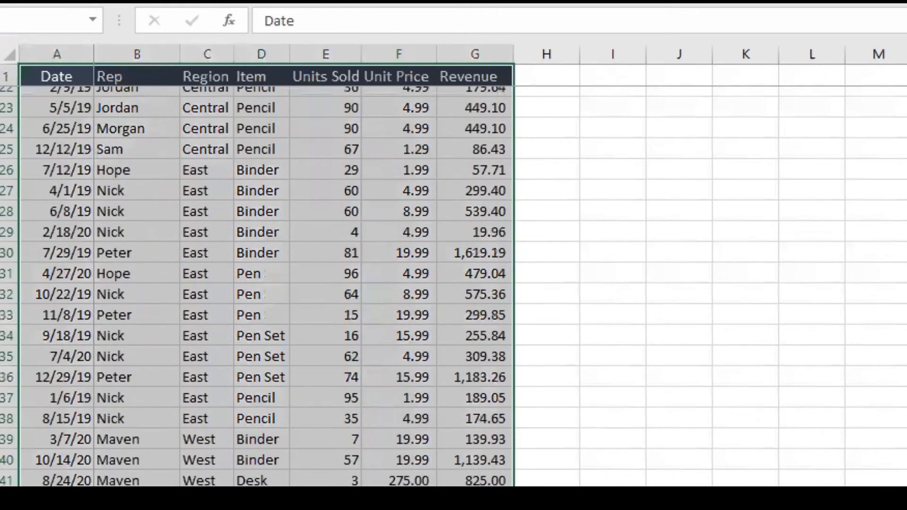
{"action": "scroll", "coordinate": [36, 309], "scroll_direction": "up", "scroll_amount": 7}
{"action": "left_click", "coordinate": [37, 309]}
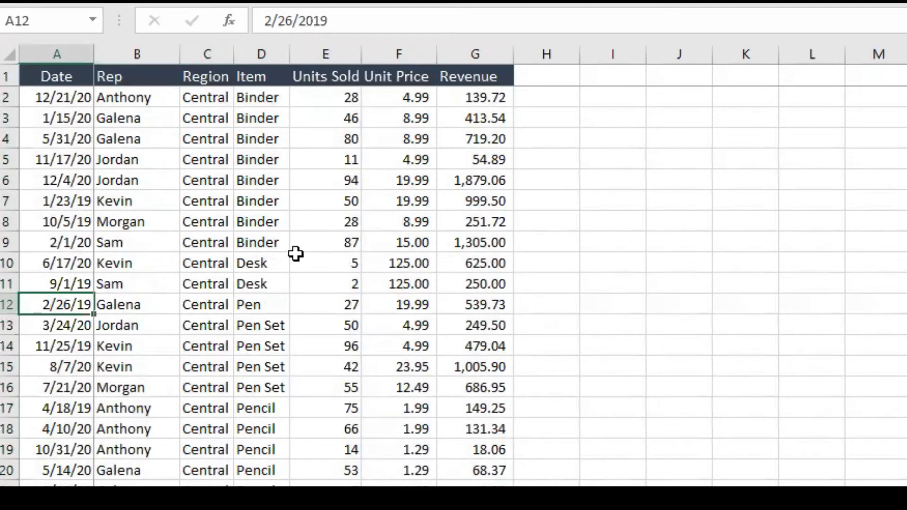
{"action": "scroll", "coordinate": [298, 250], "scroll_direction": "down", "scroll_amount": 12}
{"action": "scroll", "coordinate": [293, 253], "scroll_direction": "up", "scroll_amount": 2}
{"action": "scroll", "coordinate": [291, 254], "scroll_direction": "up", "scroll_amount": 10}
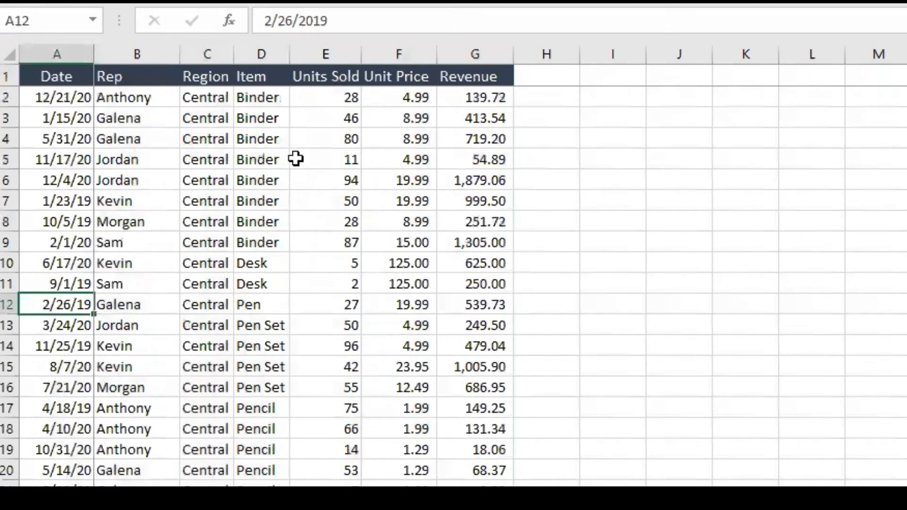
Examine the Item column through the last record to see which rows hold Pen sales
{"action": "left_click", "coordinate": [261, 55]}
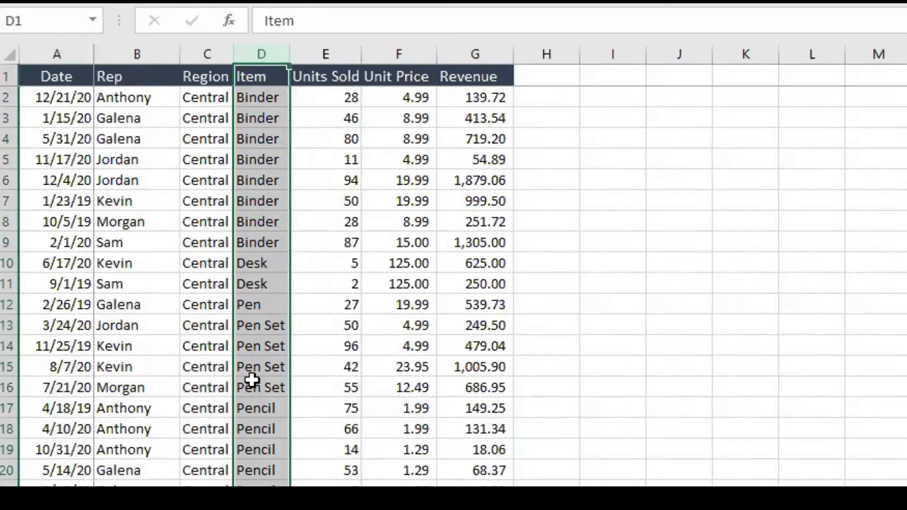
{"action": "scroll", "coordinate": [252, 379], "scroll_direction": "down", "scroll_amount": 7}
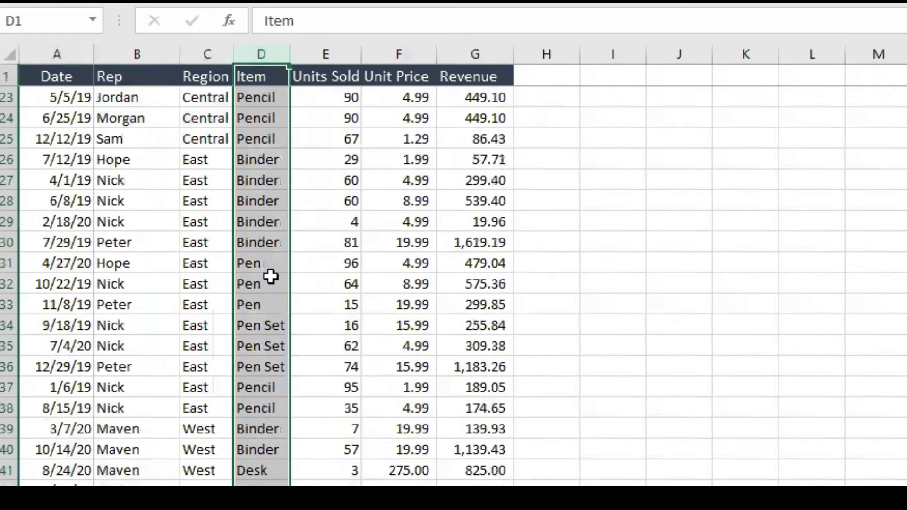
{"action": "left_click", "coordinate": [259, 265]}
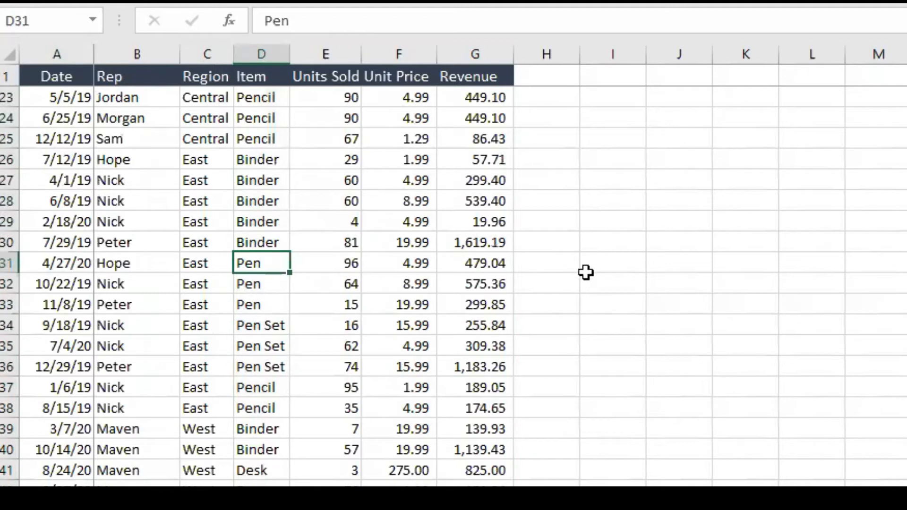
{"action": "scroll", "coordinate": [340, 326], "scroll_direction": "down", "scroll_amount": 3}
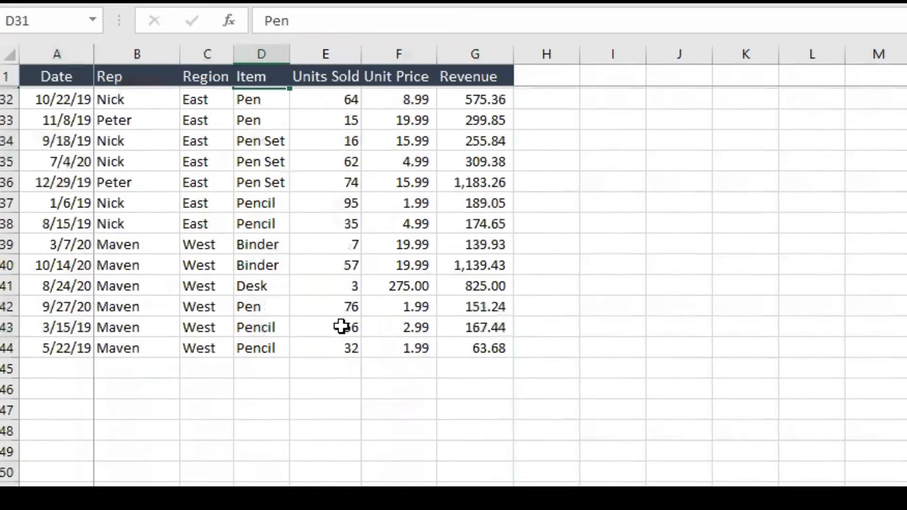
{"action": "scroll", "coordinate": [340, 326], "scroll_direction": "up", "scroll_amount": 4}
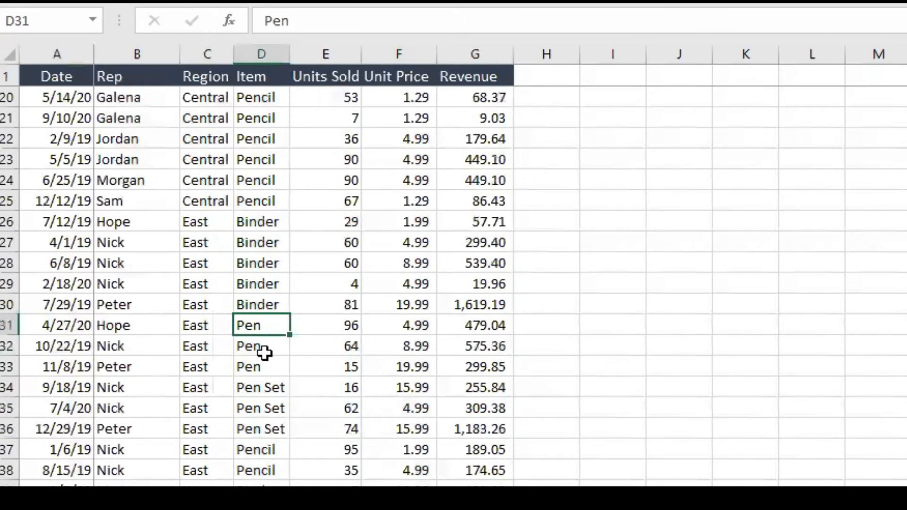
{"action": "scroll", "coordinate": [274, 349], "scroll_direction": "up", "scroll_amount": 6}
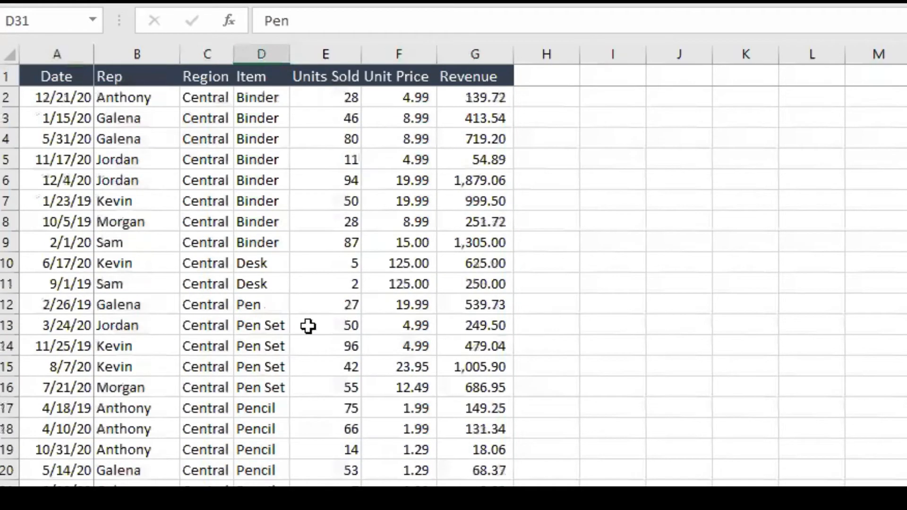
Enter the labels Pen in I2 and Desk in I3 beside the sales table
{"action": "left_click", "coordinate": [621, 98]}
{"action": "type", "text": "Pen"}
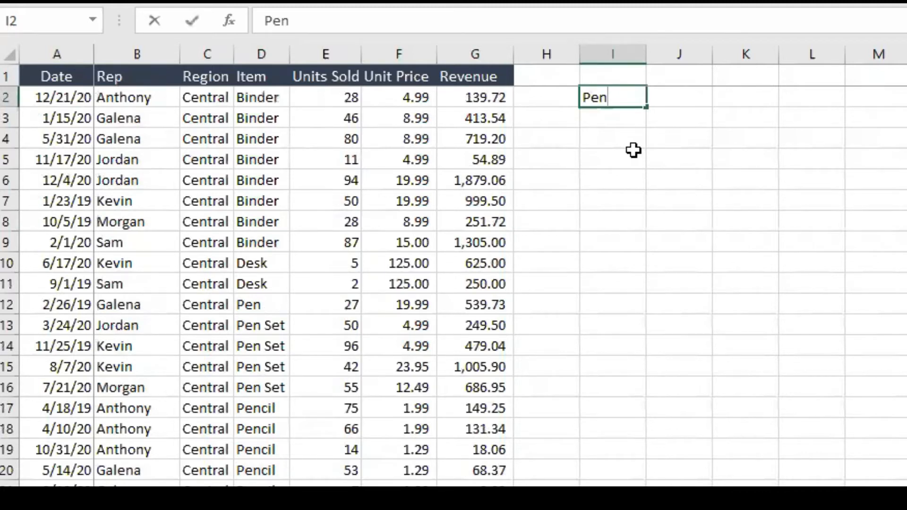
{"action": "key", "text": "Return"}
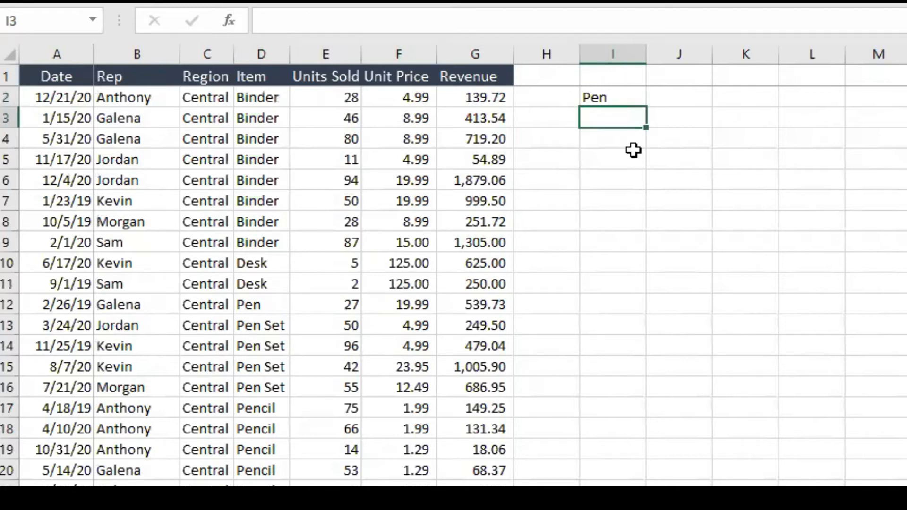
{"action": "type", "text": "Deak"}
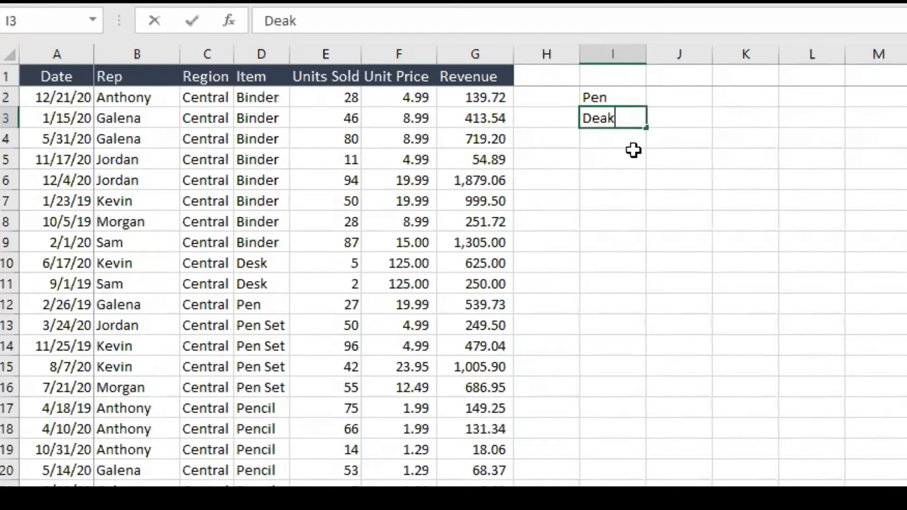
{"action": "key", "text": "BackSpace"}
{"action": "key", "text": "BackSpace"}
{"action": "type", "text": "sk"}
{"action": "key", "text": "Tab"}
Start a SUMIF formula in J2 with the whole Item column as the absolute range $D:$D
{"action": "key", "text": "Up"}
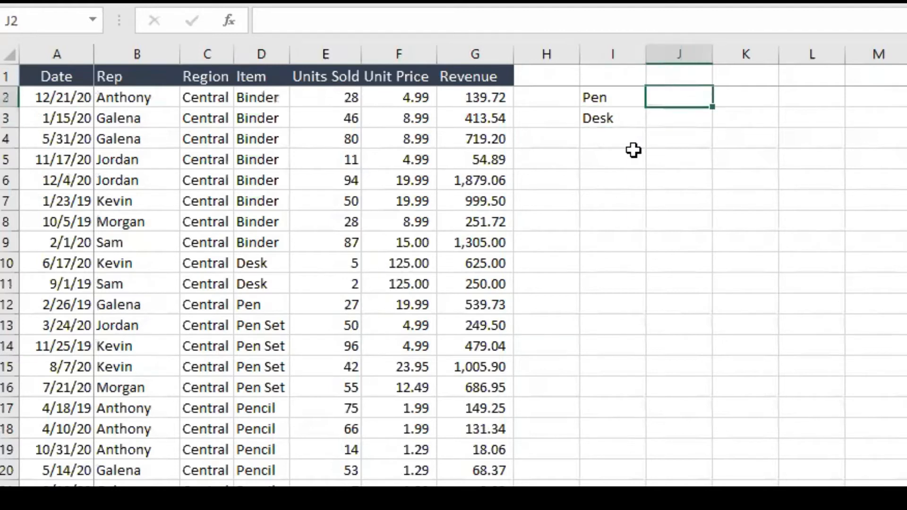
{"action": "type", "text": "="}
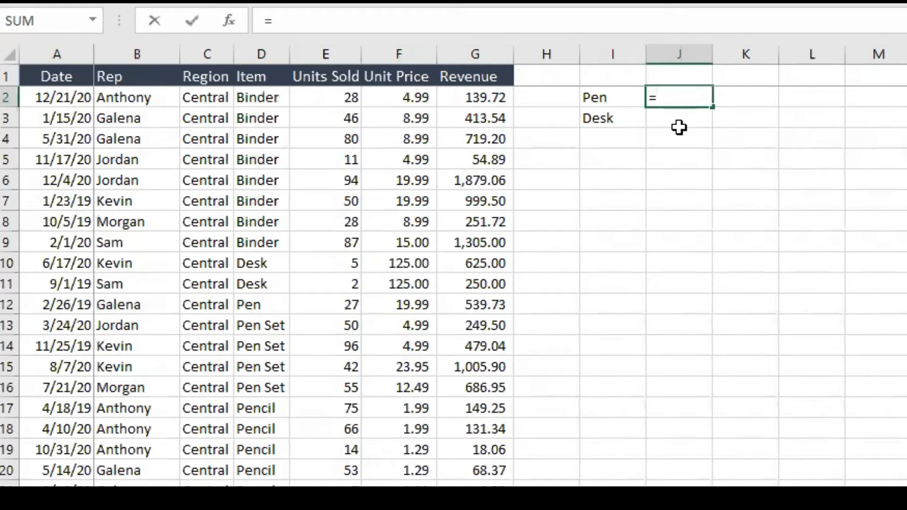
{"action": "type", "text": "su"}
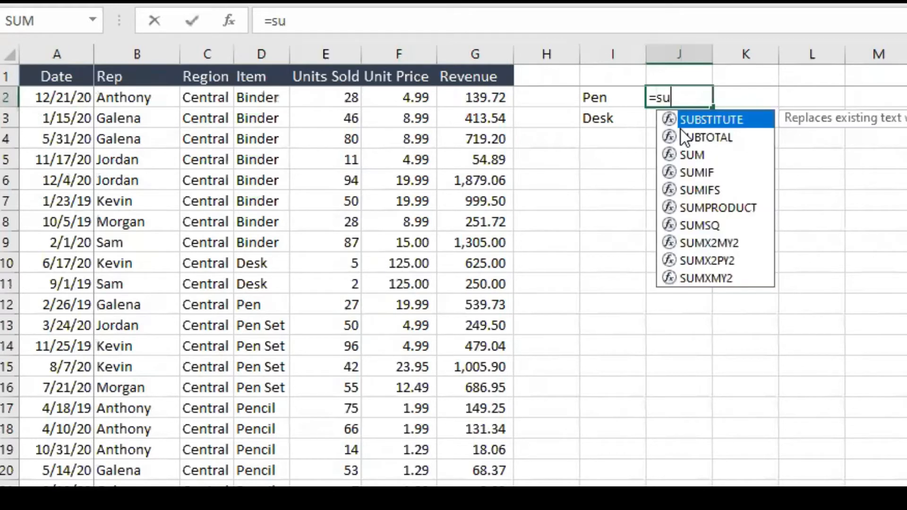
{"action": "type", "text": "mi"}
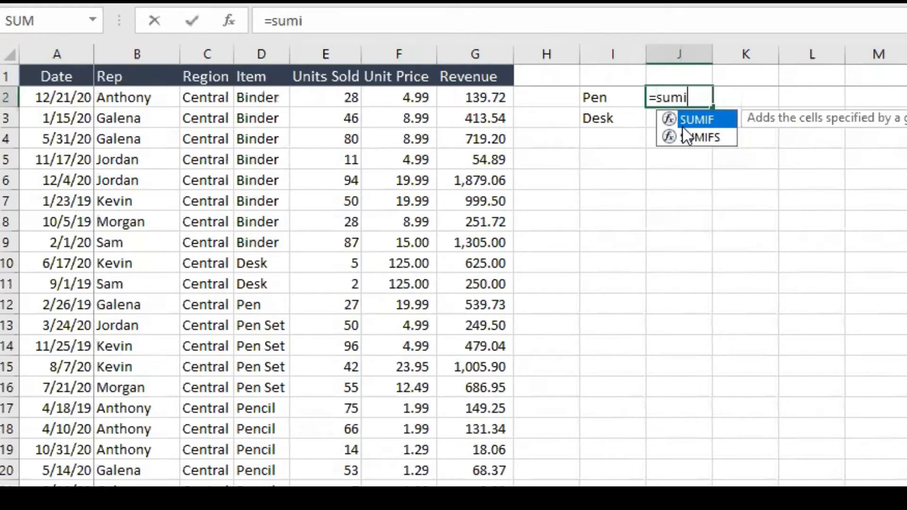
{"action": "double_click", "coordinate": [708, 119]}
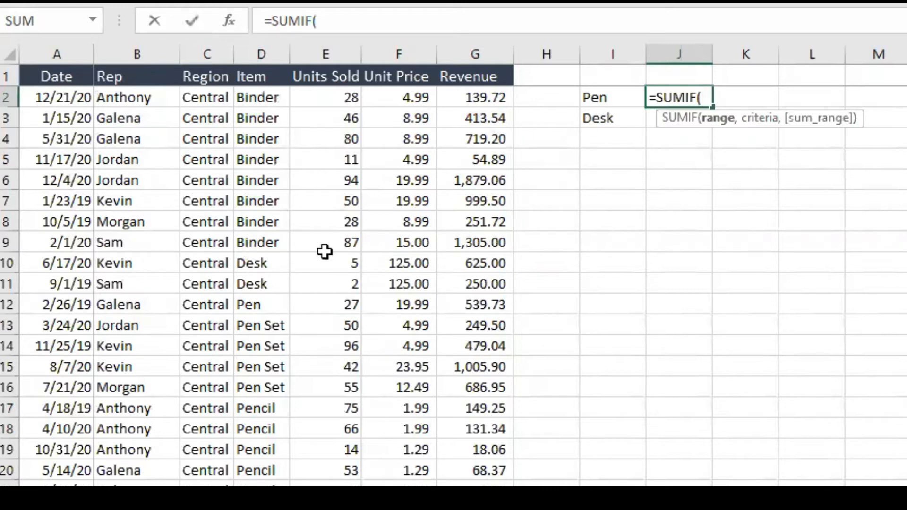
{"action": "left_click", "coordinate": [260, 55]}
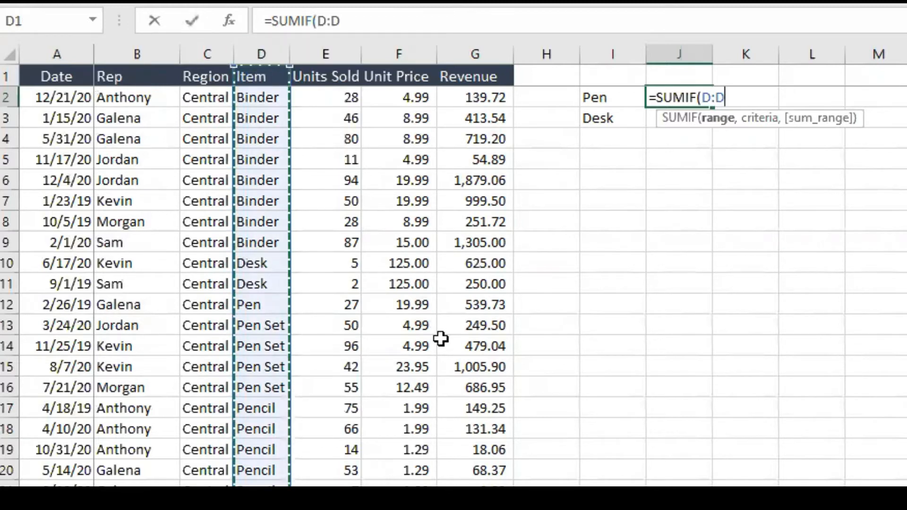
{"action": "key", "text": "F4"}
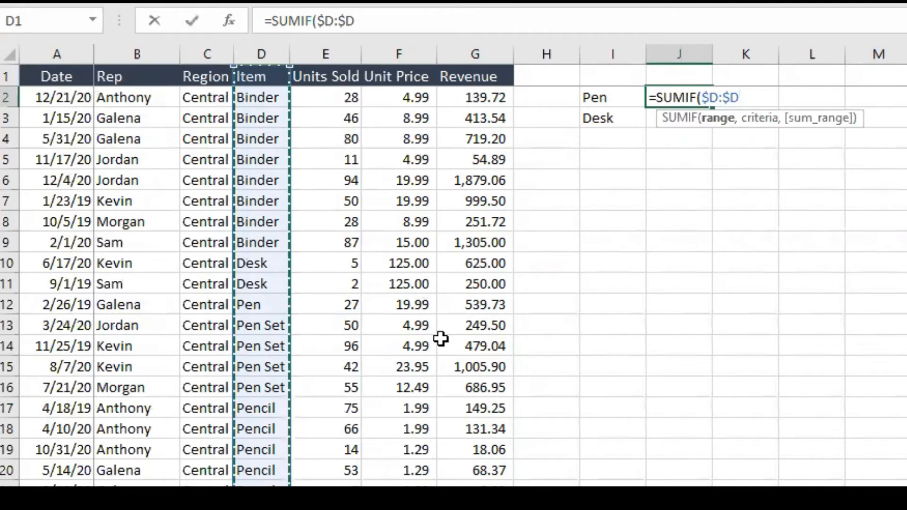
{"action": "type", "text": ","}
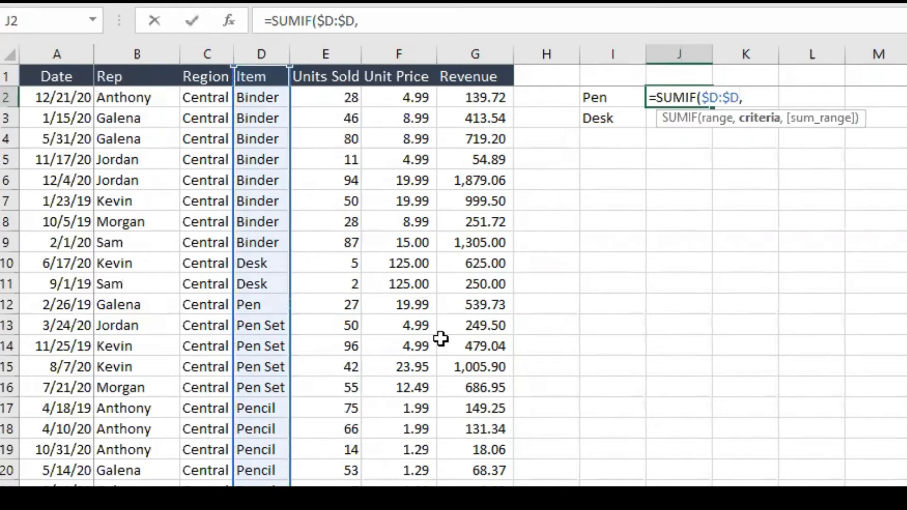
Complete the SUMIF formula in J2 with the criterion "pen" and the Revenue column $G:$G as absolute sum range
{"action": "type", "text": "\"pen\""}
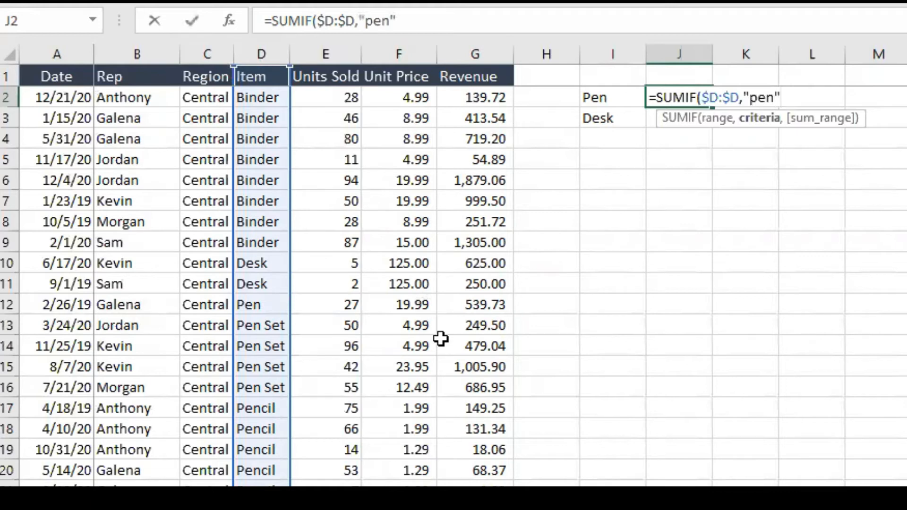
{"action": "type", "text": ","}
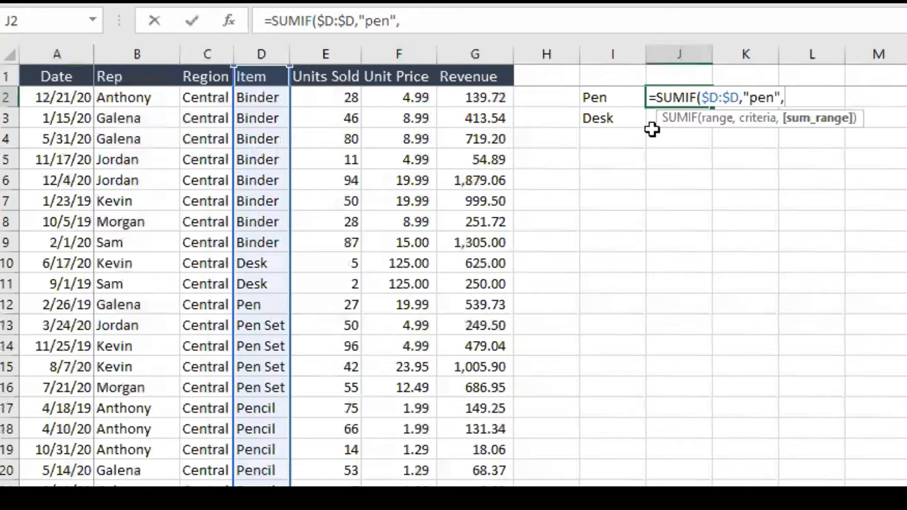
{"action": "left_click", "coordinate": [489, 49]}
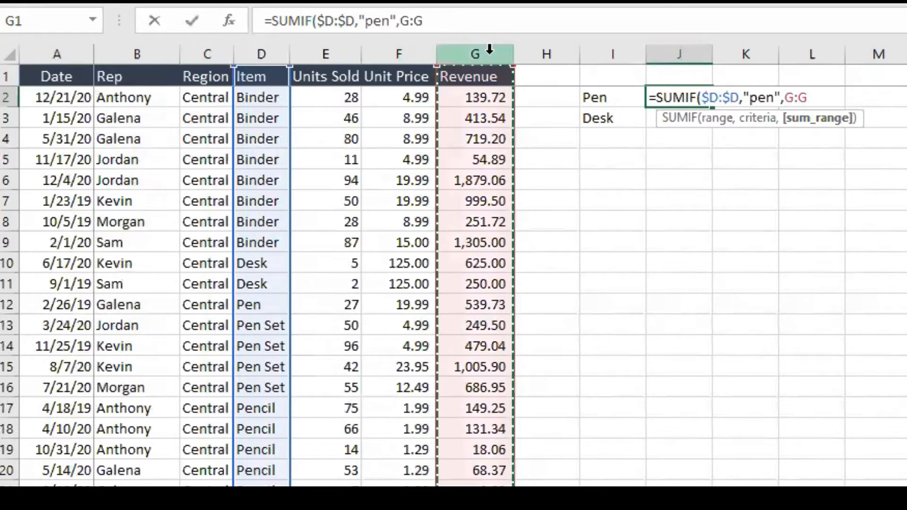
{"action": "key", "text": "F4"}
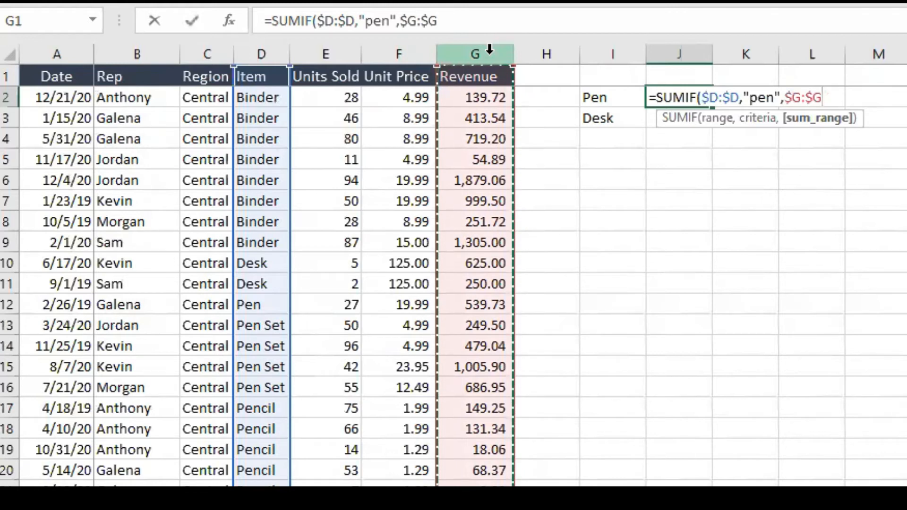
{"action": "type", "text": ")"}
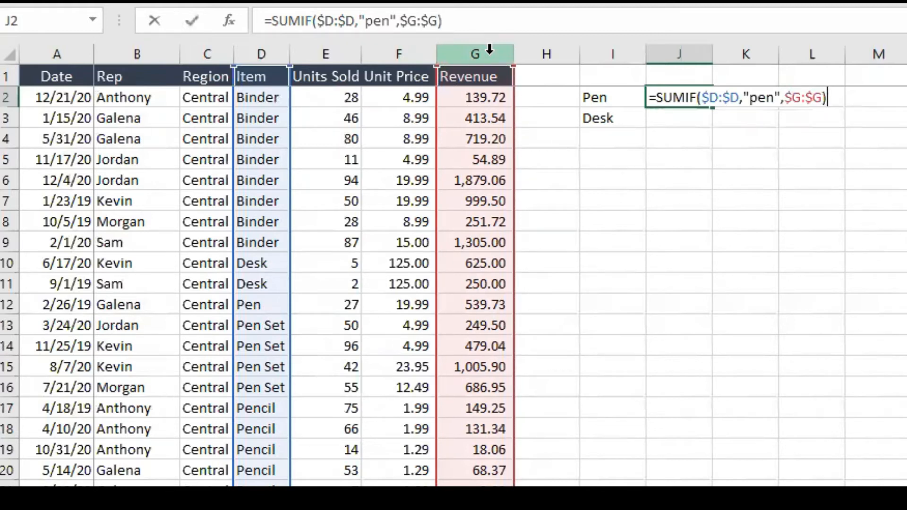
{"action": "key", "text": "Return"}
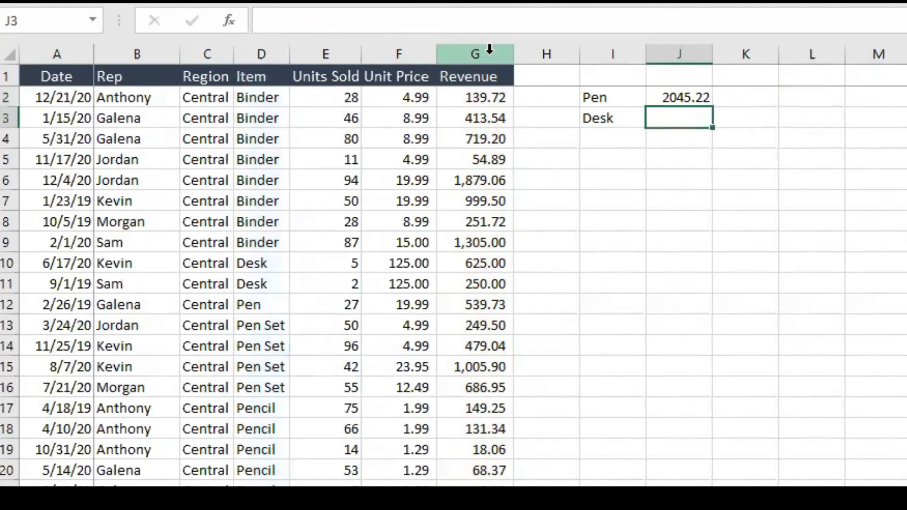
Copy the Pen revenue formula from J2 into J3 for the Desk row
{"action": "left_click", "coordinate": [667, 104]}
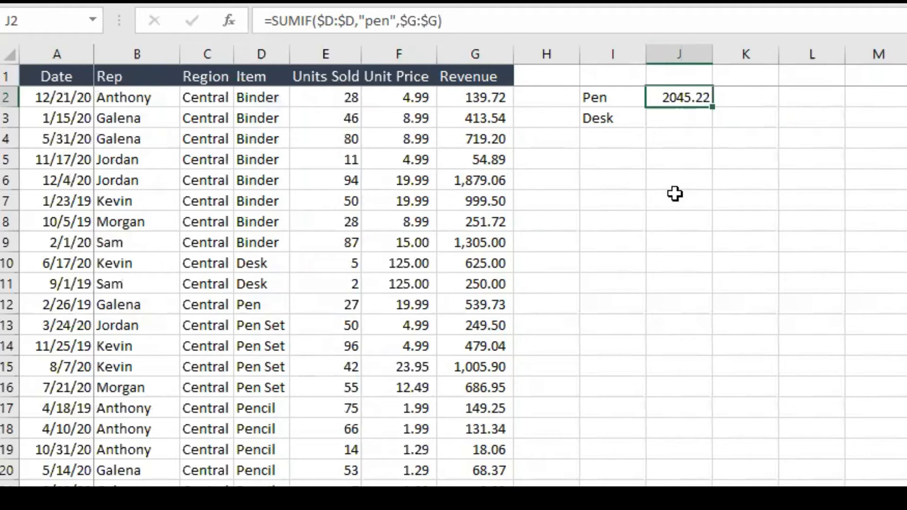
{"action": "key", "text": "ctrl+c"}
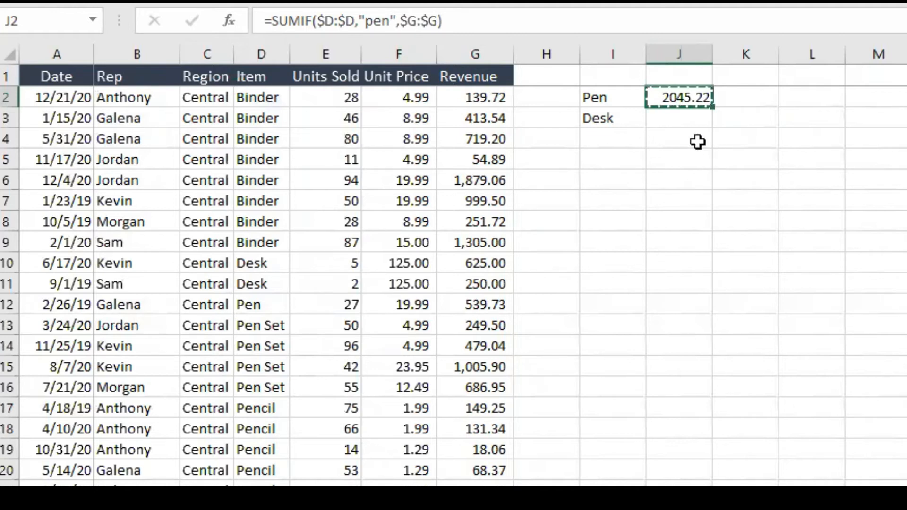
{"action": "left_click", "coordinate": [668, 117]}
{"action": "key", "text": "ctrl+v"}
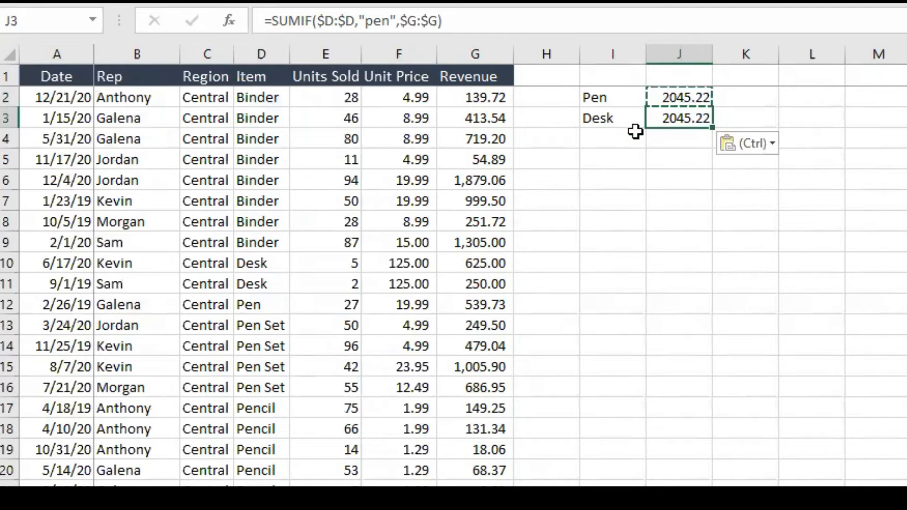
Change the criterion of the SUMIF formula in J3 to "Desk"
{"action": "left_click", "coordinate": [390, 21]}
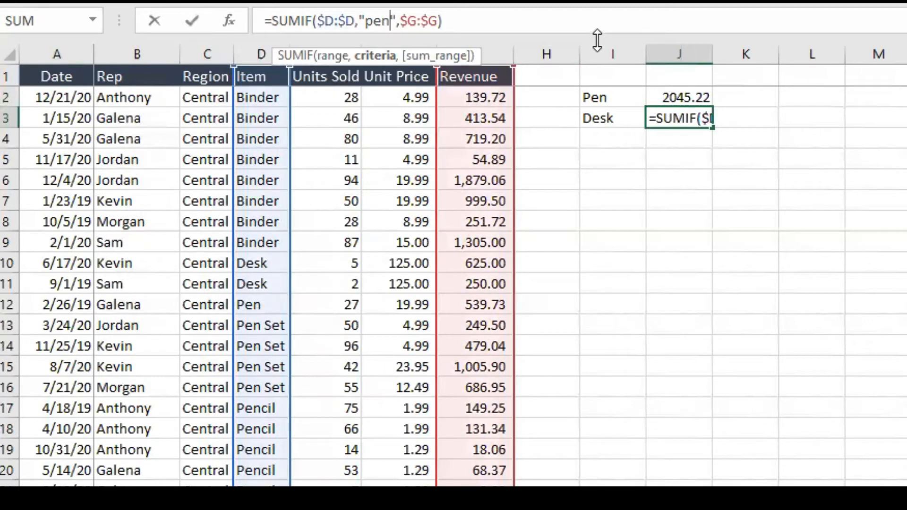
{"action": "key", "text": "BackSpace"}
{"action": "key", "text": "BackSpace"}
{"action": "key", "text": "BackSpace"}
{"action": "type", "text": "De"}
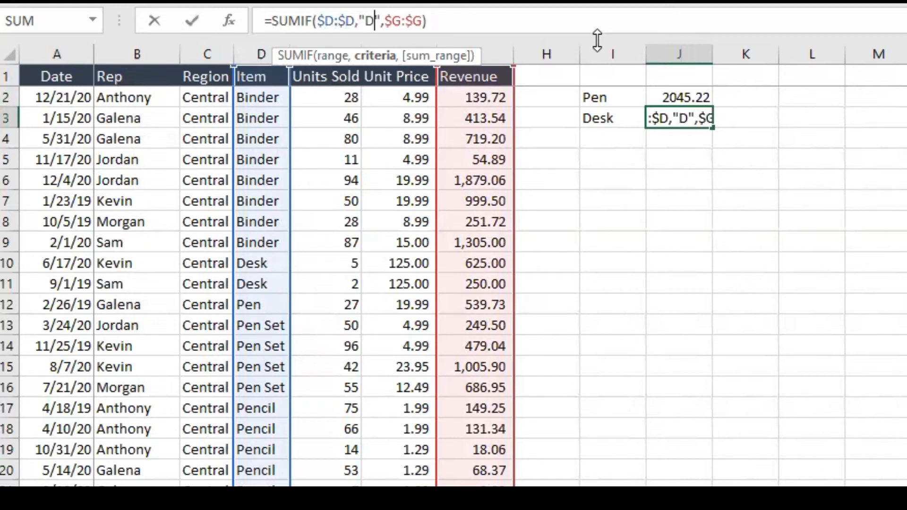
{"action": "type", "text": "sk"}
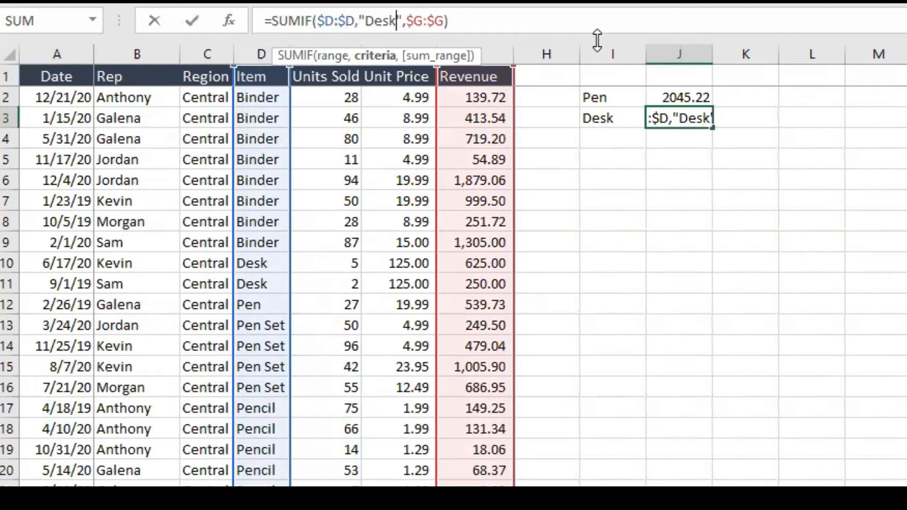
{"action": "key", "text": "Return"}
{"action": "key", "text": "Up"}
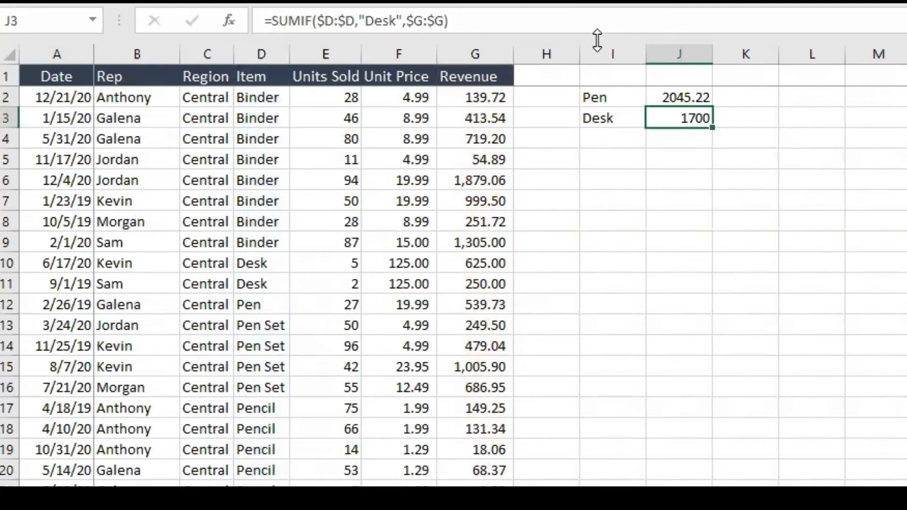
Copy the Binder label from D2 into I4 below the Desk label
{"action": "key", "text": "Left"}
{"action": "key", "text": "Down"}
{"action": "key", "text": "Up"}
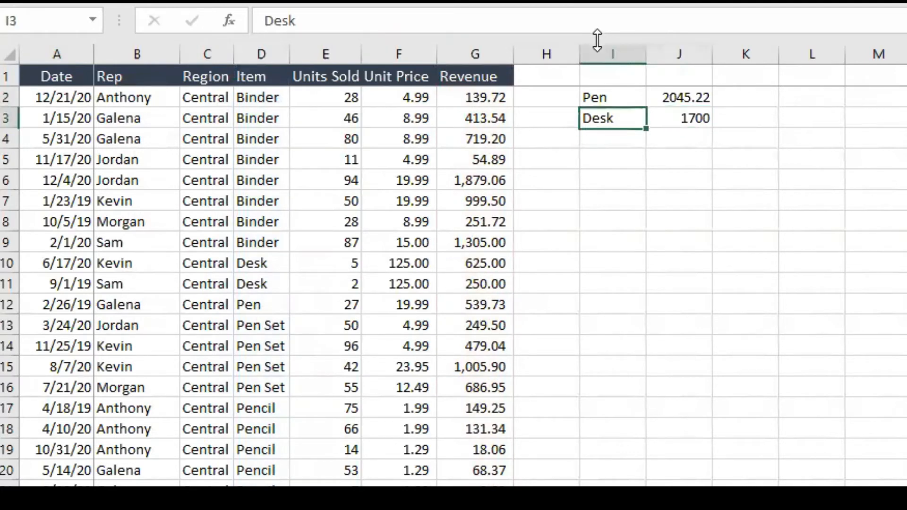
{"action": "key", "text": "Down"}
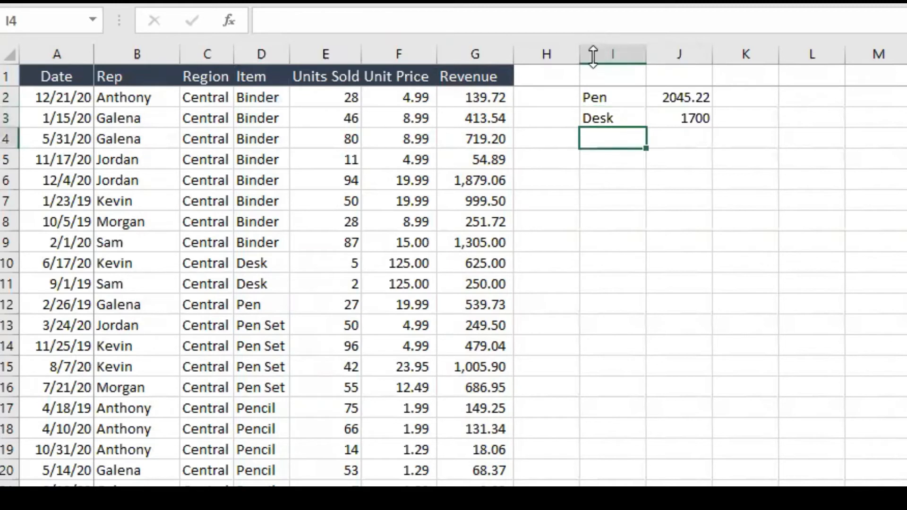
{"action": "left_click", "coordinate": [267, 96]}
{"action": "key", "text": "ctrl+c"}
{"action": "left_click", "coordinate": [591, 137]}
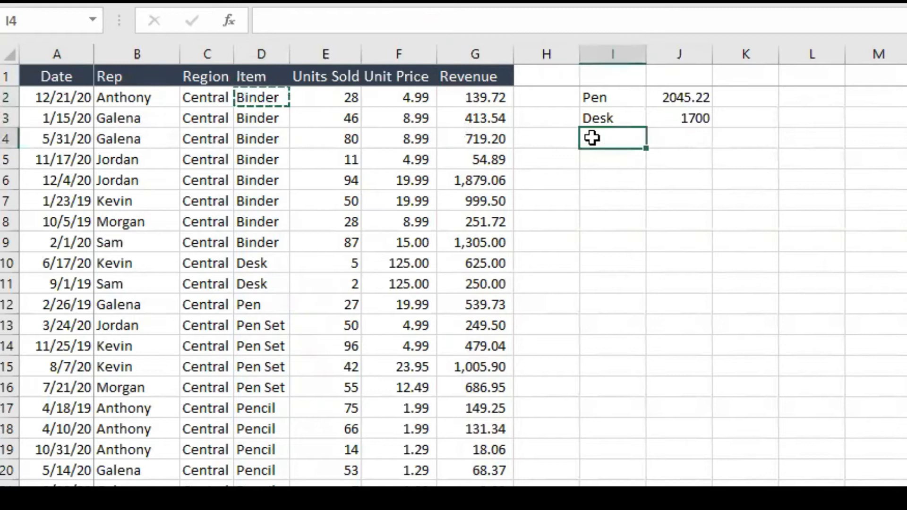
{"action": "key", "text": "ctrl+v"}
Copy the Desk revenue formula from J3 into J4 for the Binder row
{"action": "left_click", "coordinate": [682, 147]}
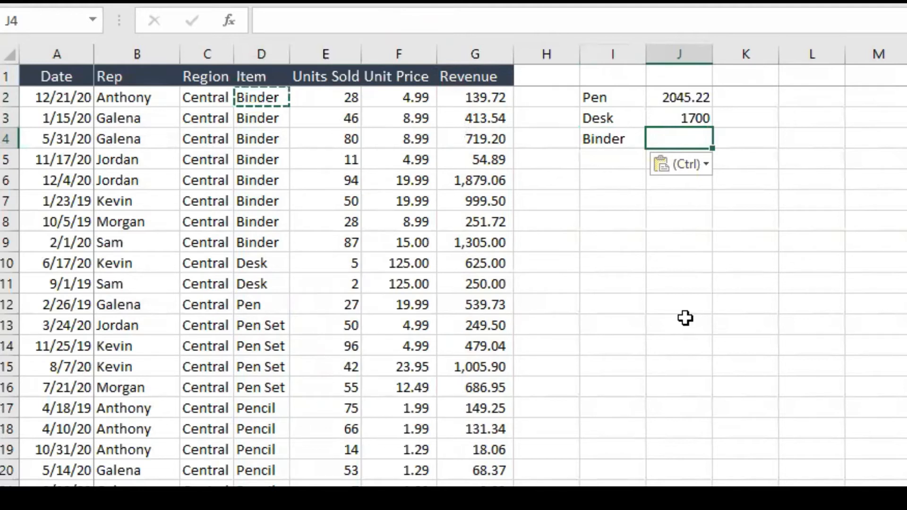
{"action": "left_click", "coordinate": [677, 119]}
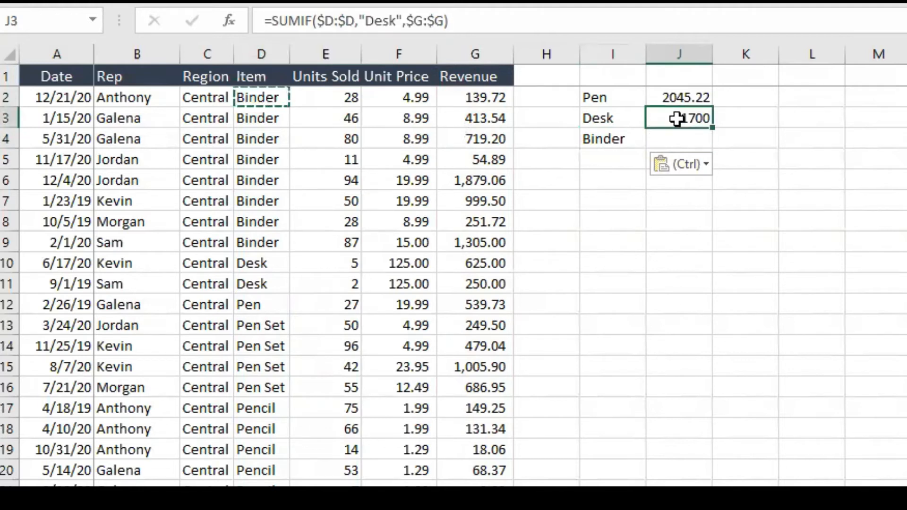
{"action": "key", "text": "ctrl+c"}
{"action": "left_click", "coordinate": [681, 143]}
{"action": "key", "text": "ctrl+v"}
{"action": "key", "text": "Escape"}
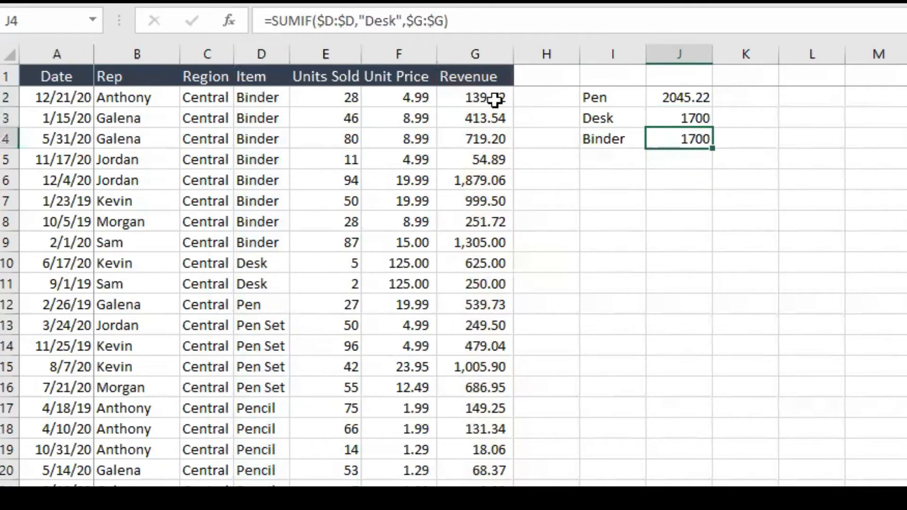
Replace the text criterion of the SUMIF formula in J4 with a reference to the Binder cell D2
{"action": "left_click", "coordinate": [402, 21]}
{"action": "key", "text": "BackSpace"}
{"action": "key", "text": "BackSpace"}
{"action": "key", "text": "BackSpace"}
{"action": "key", "text": "BackSpace"}
{"action": "key", "text": "BackSpace"}
{"action": "key", "text": "BackSpace"}
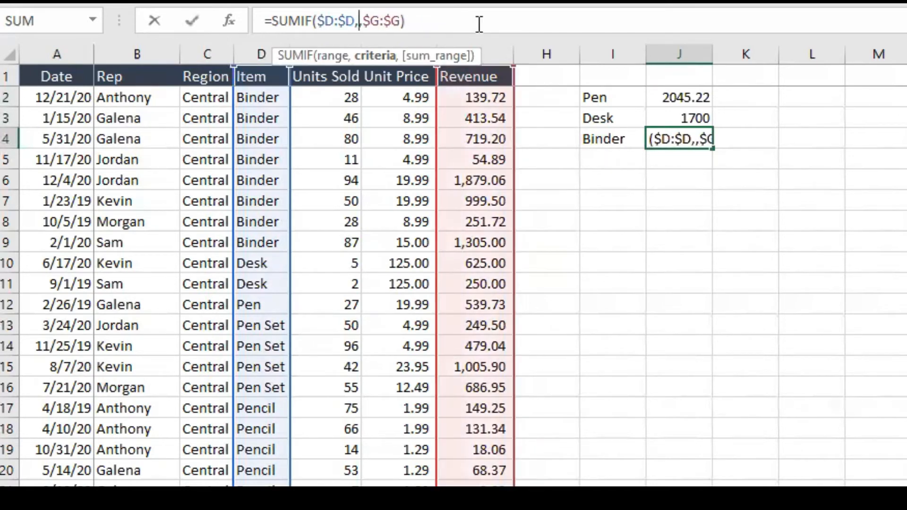
{"action": "left_click", "coordinate": [264, 99]}
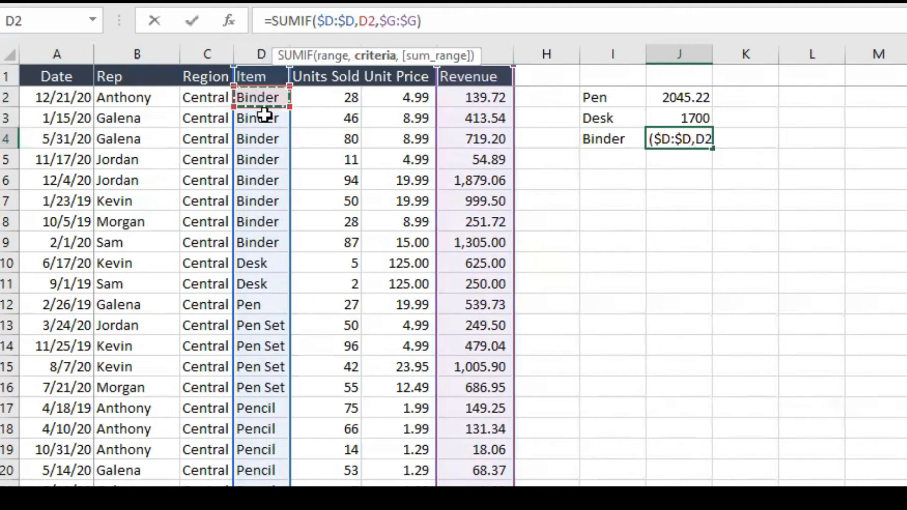
{"action": "key", "text": "Return"}
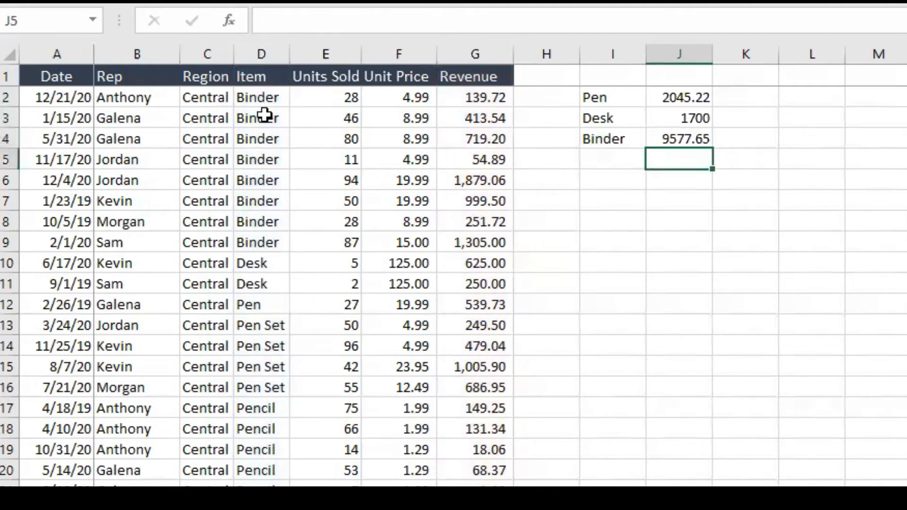
{"action": "key", "text": "Up"}
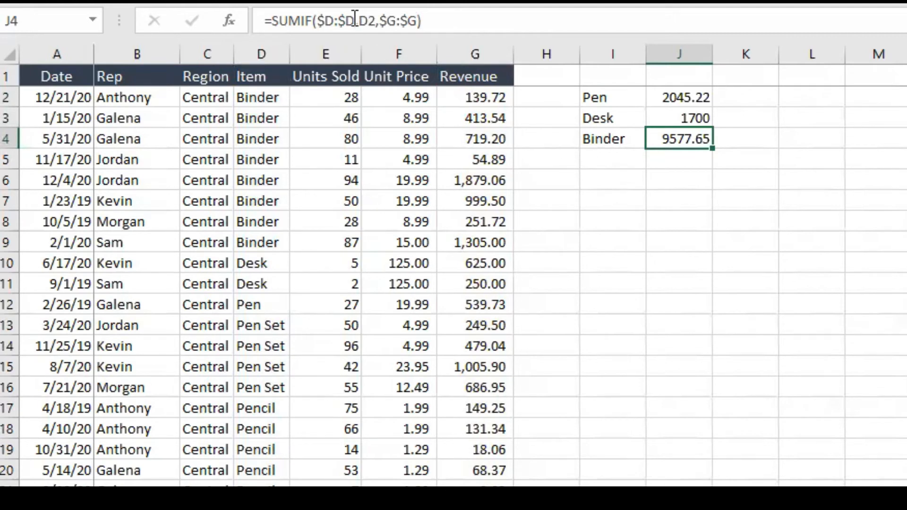
Start a SUMIF formula in J5 with the whole Item column D:D as the range
{"action": "left_click", "coordinate": [609, 160]}
{"action": "left_click", "coordinate": [658, 158]}
{"action": "type", "text": "="}
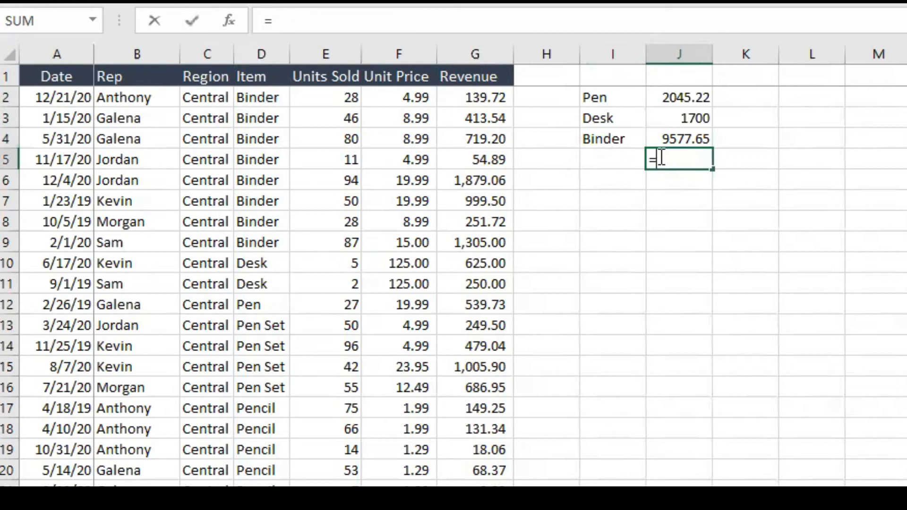
{"action": "type", "text": "sum"}
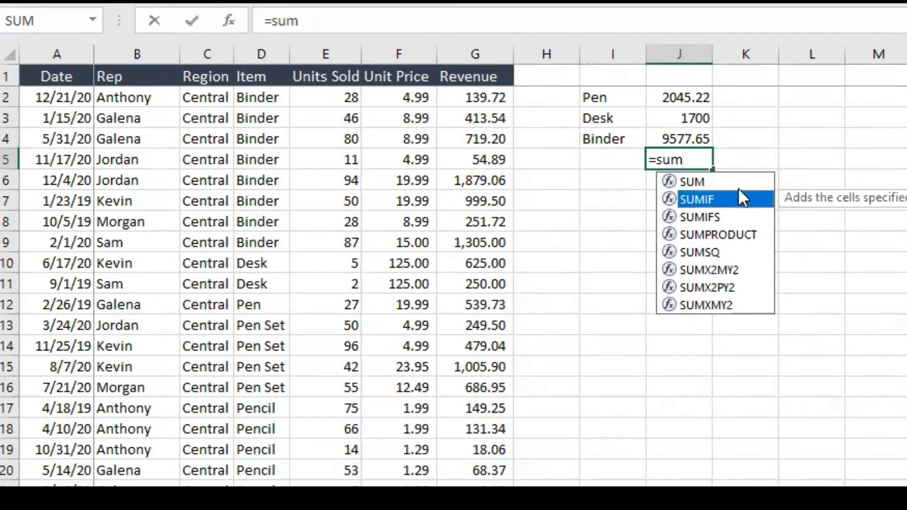
{"action": "double_click", "coordinate": [715, 199]}
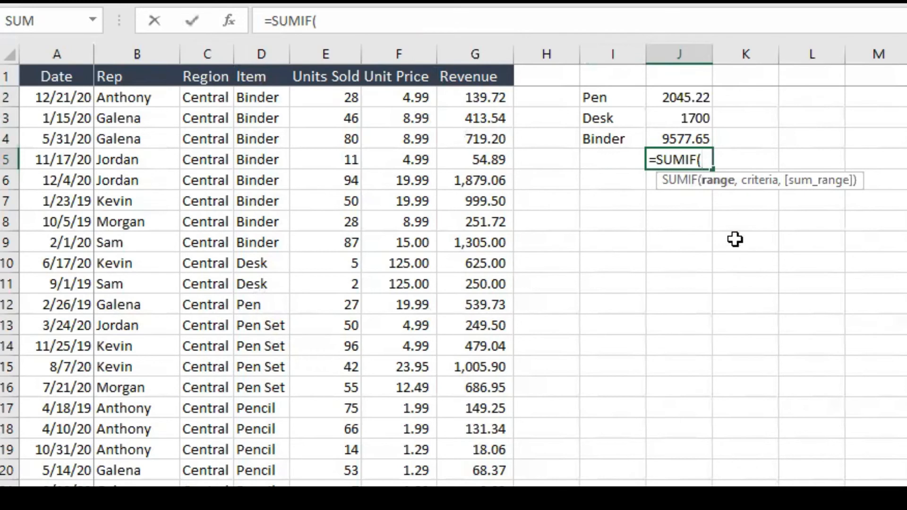
{"action": "left_click", "coordinate": [279, 52]}
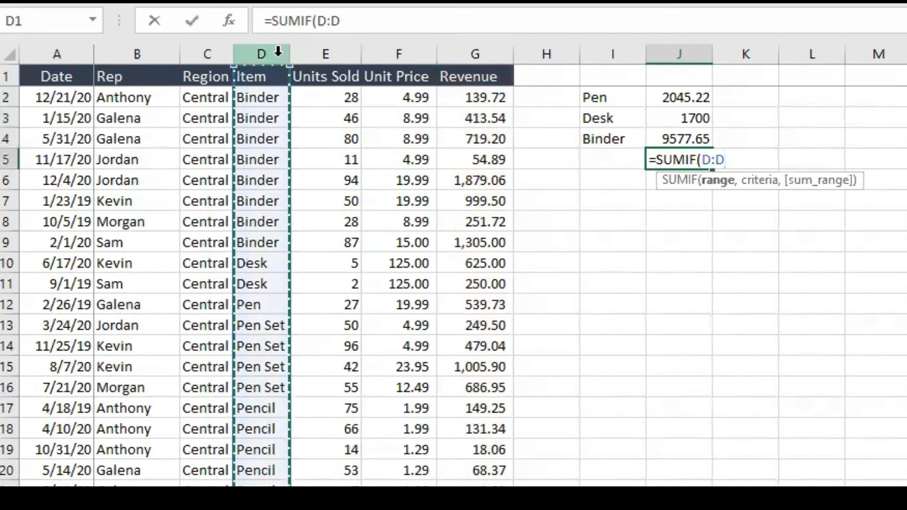
{"action": "type", "text": ","}
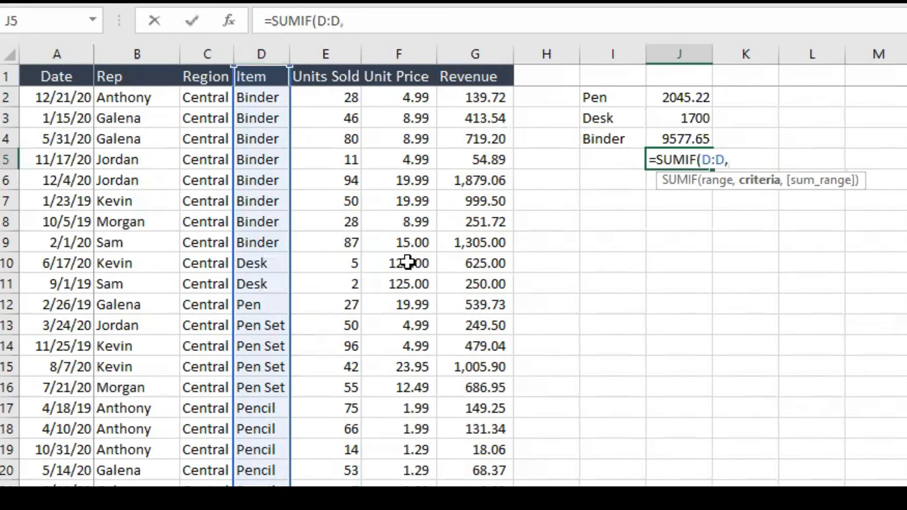
Complete the SUMIF formula in J5 with the Desk cell D11 as criterion and the Units Sold column E:E as sum range
{"action": "left_click", "coordinate": [255, 283]}
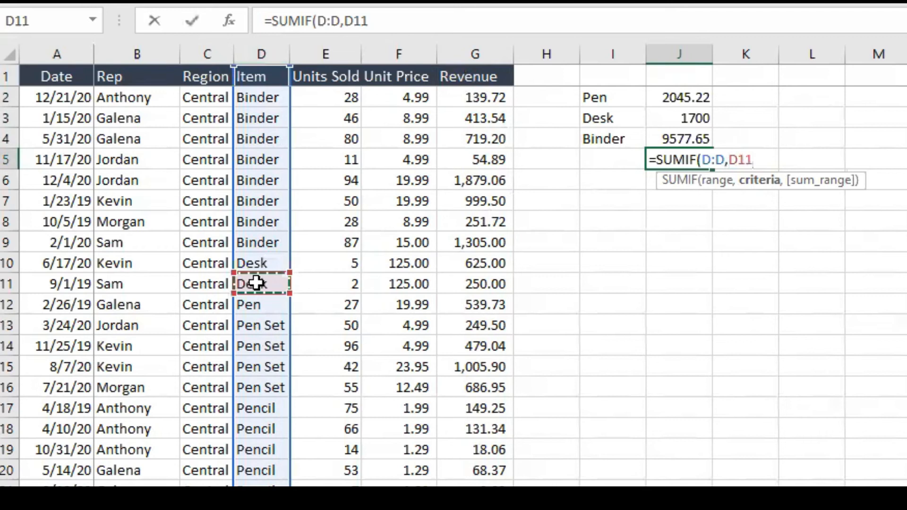
{"action": "type", "text": ","}
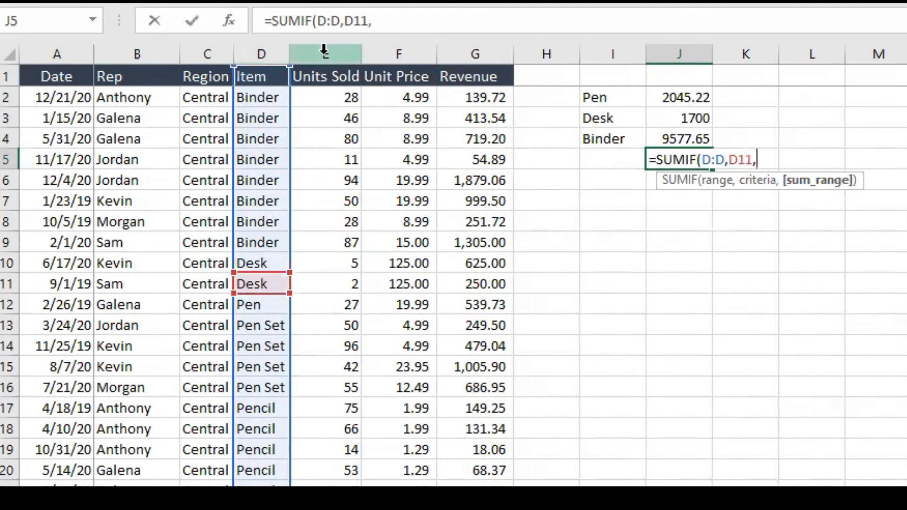
{"action": "left_click", "coordinate": [324, 49]}
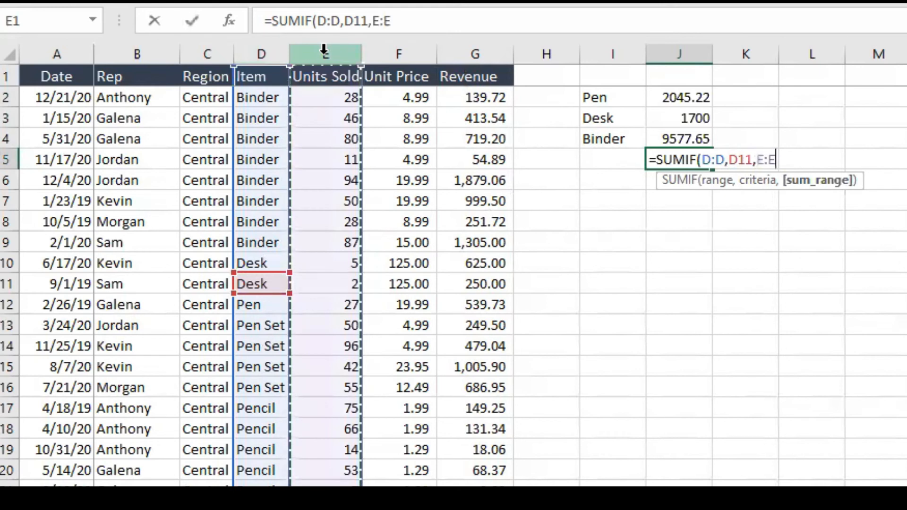
{"action": "type", "text": ")"}
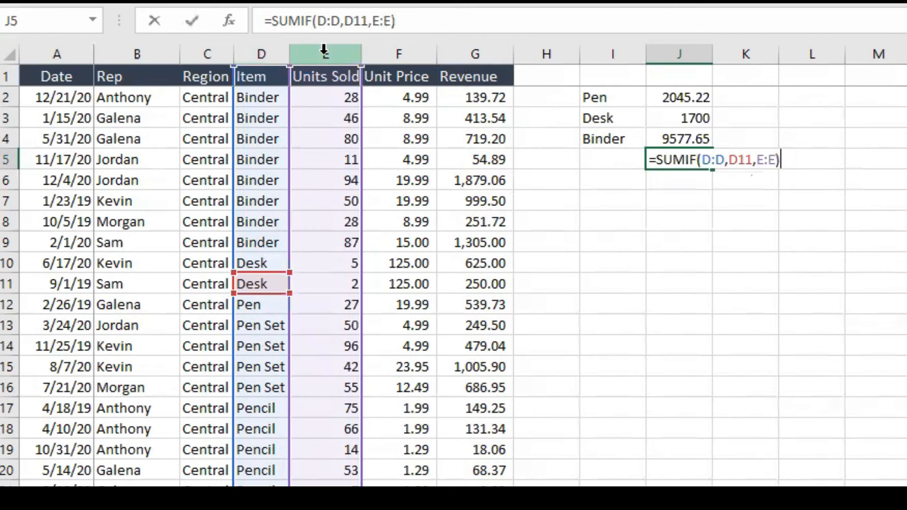
{"action": "key", "text": "Return"}
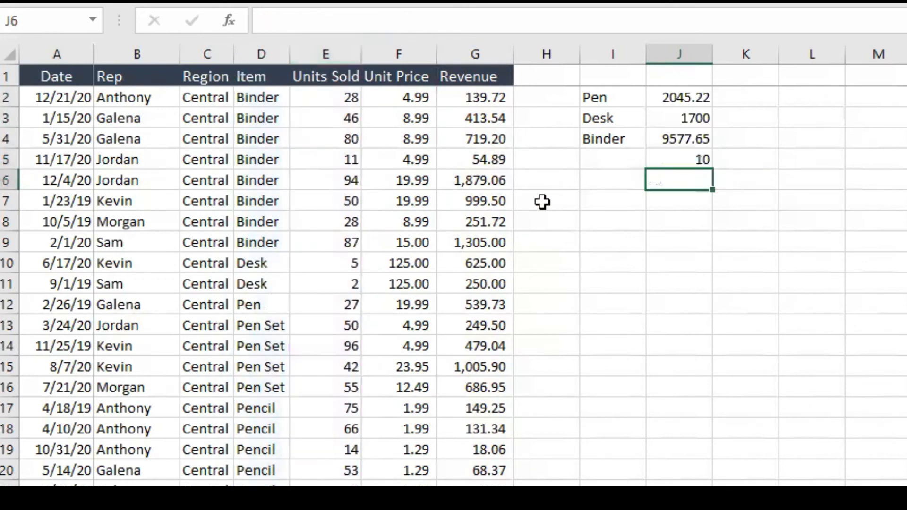
{"action": "left_click", "coordinate": [609, 158]}
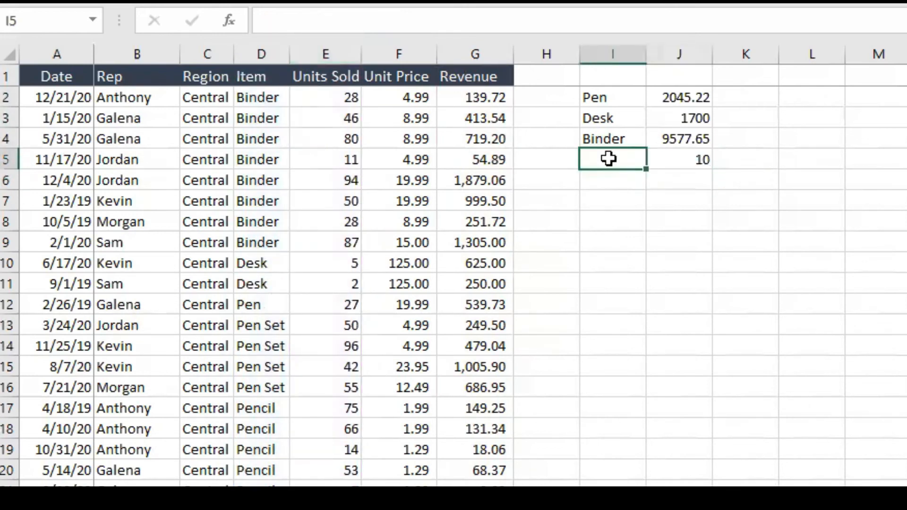
{"action": "left_click", "coordinate": [687, 166]}
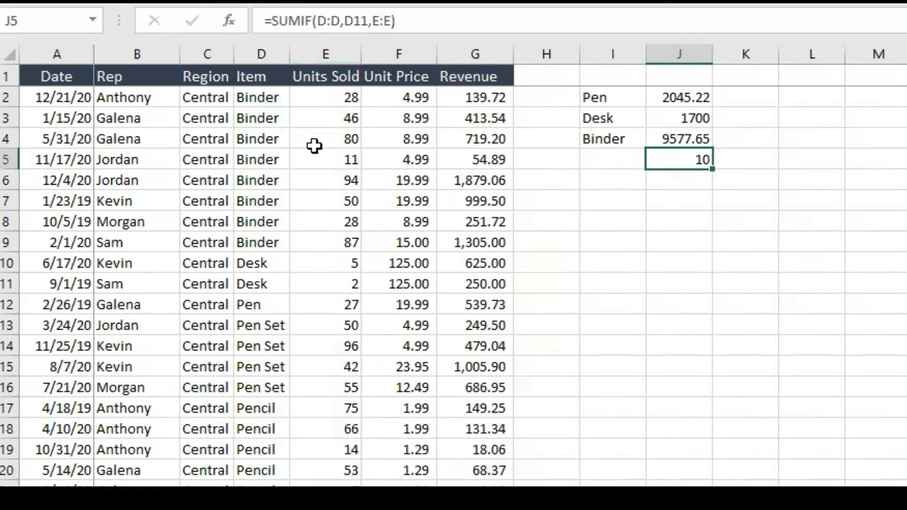
Add filters to the header row, show only the Desk items, and select their Units Sold values
{"action": "left_click", "coordinate": [14, 76]}
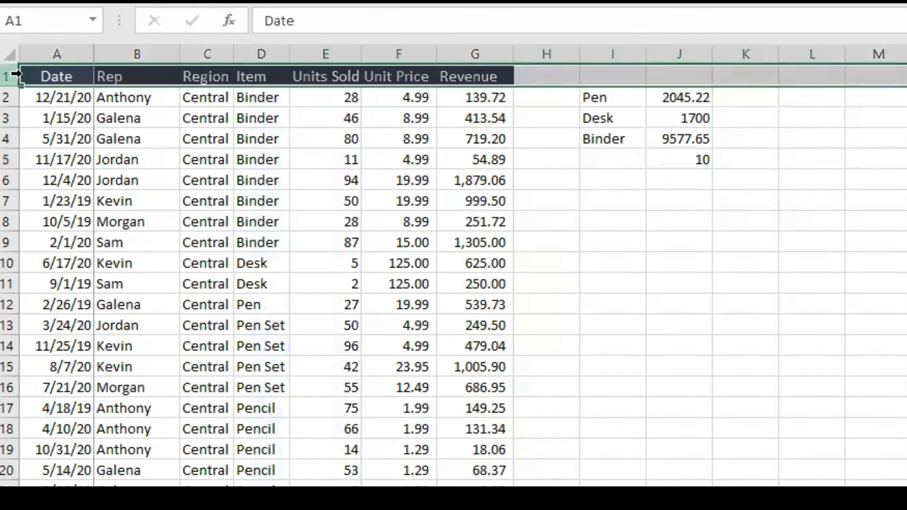
{"action": "key", "text": "ctrl+shift+l"}
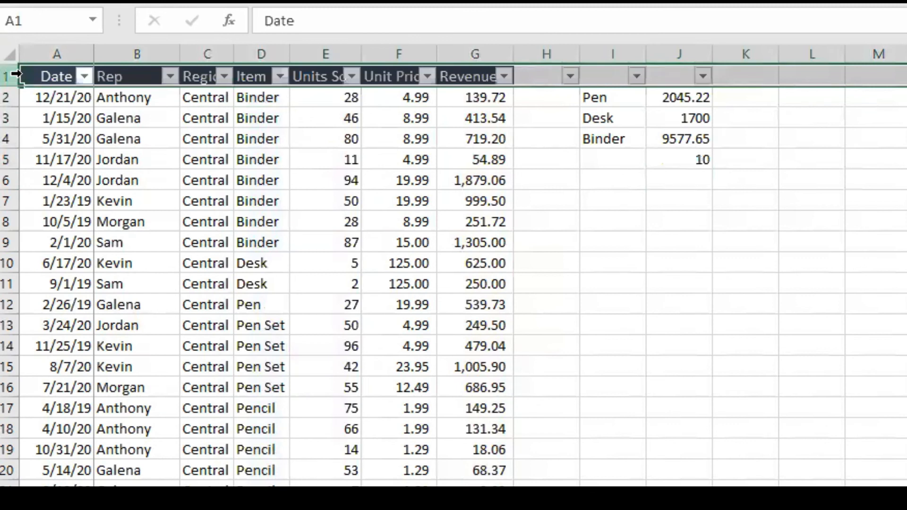
{"action": "left_click", "coordinate": [275, 75]}
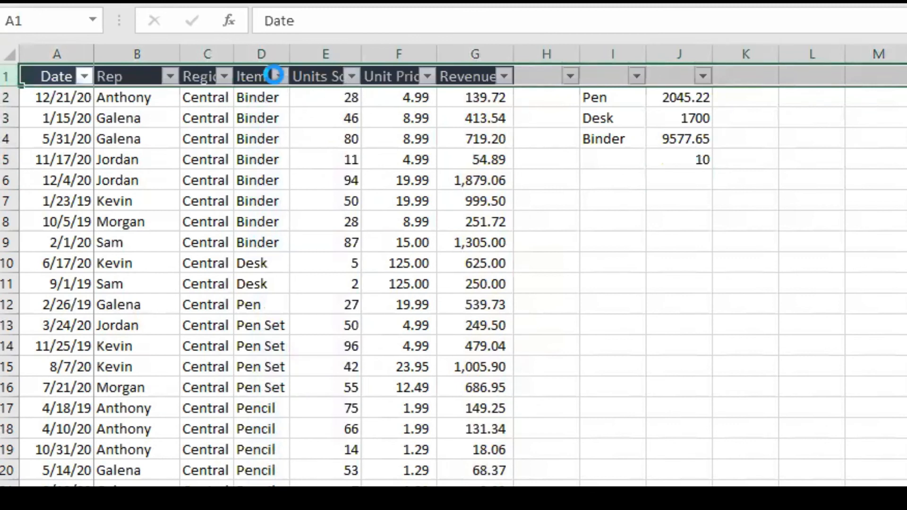
{"action": "left_click", "coordinate": [74, 278]}
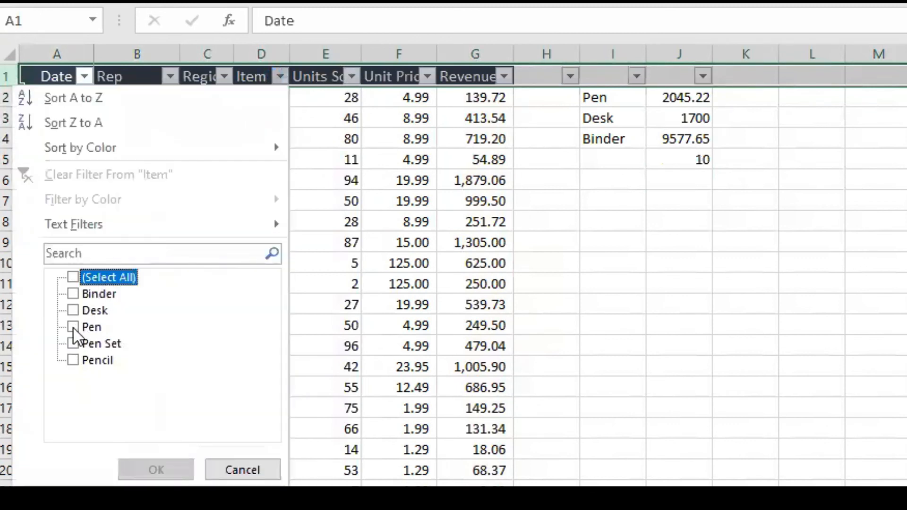
{"action": "left_click", "coordinate": [74, 311]}
{"action": "left_click", "coordinate": [158, 470]}
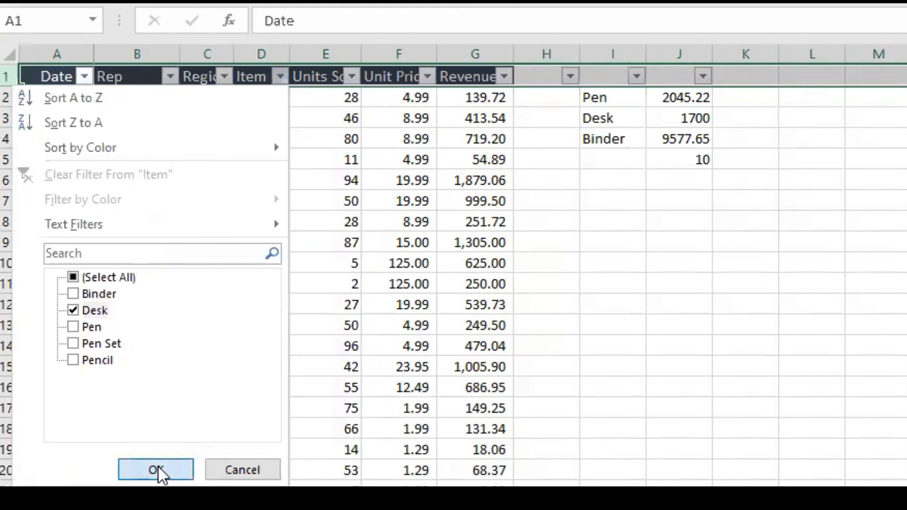
{"action": "left_click_drag", "start_coordinate": [348, 95], "coordinate": [343, 146]}
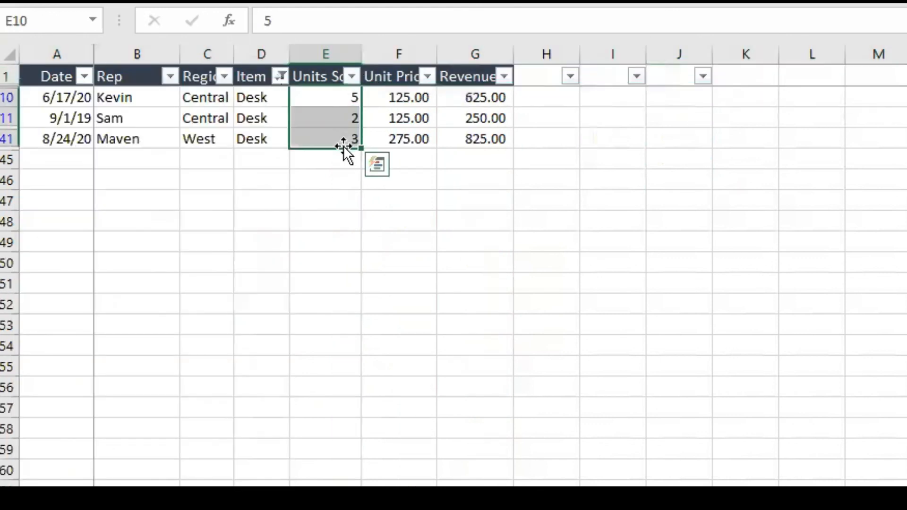
Remove the filters from the header row so that all sales rows are shown
{"action": "left_click", "coordinate": [17, 78]}
{"action": "key", "text": "ctrl+shift+l"}
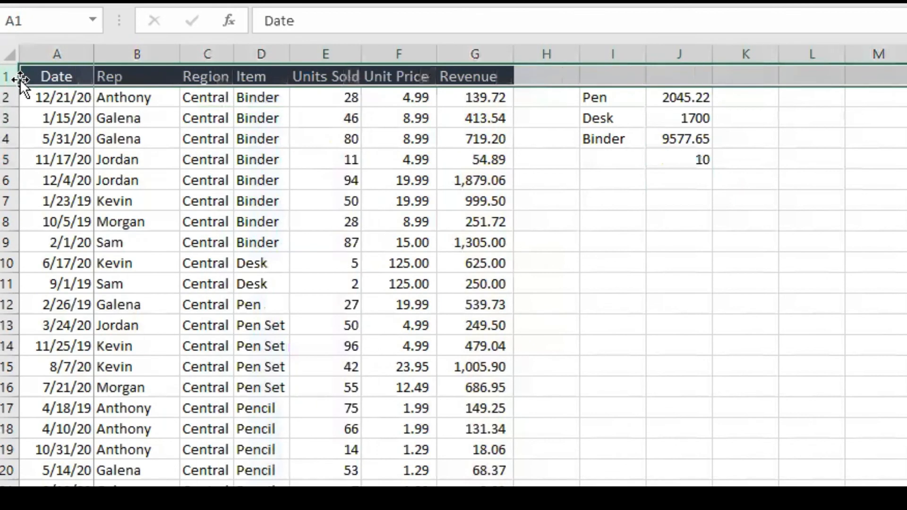
{"action": "left_click", "coordinate": [596, 196]}
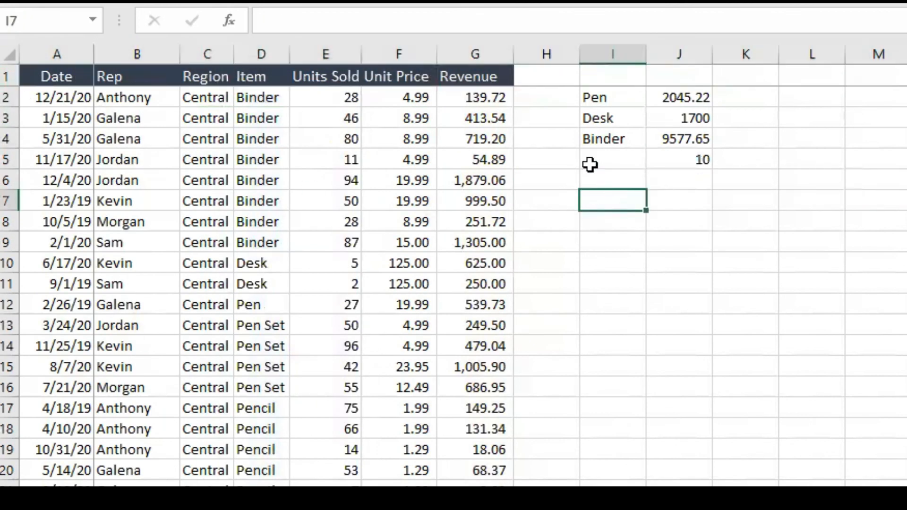